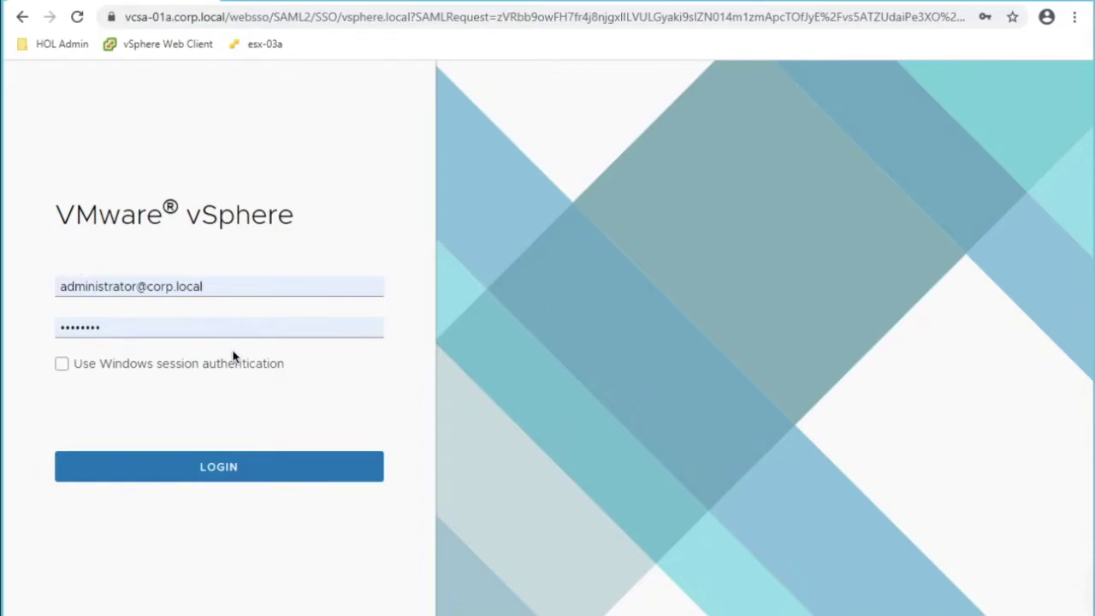
# Log in to vCenter with the prefilled credentials and review the virtual switches configured on host esx-02a.corp.local.
pyautogui.click(232, 465)
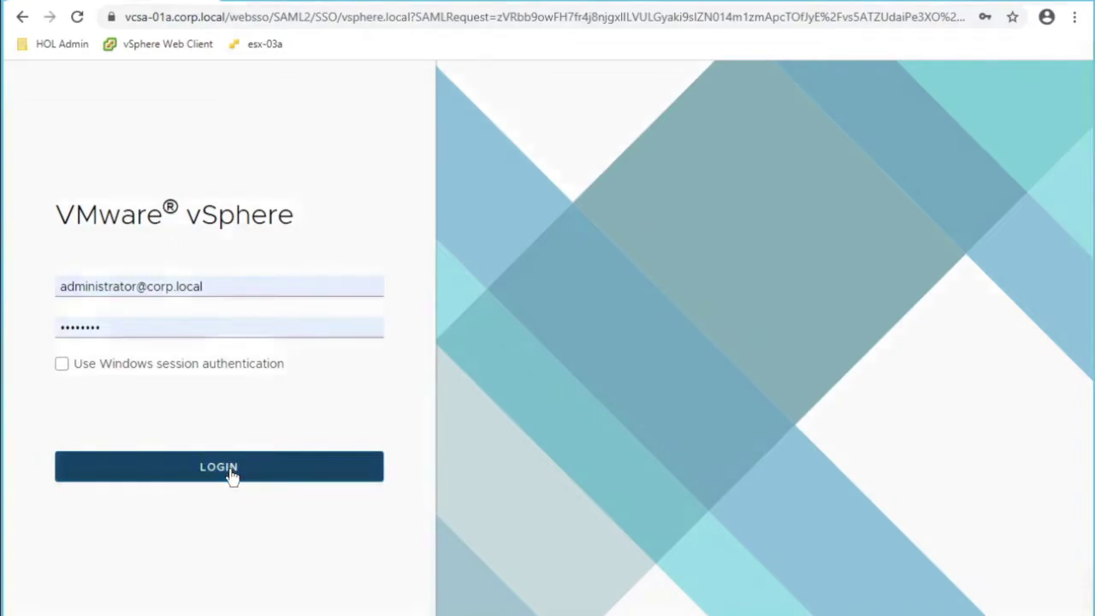
pyautogui.click(228, 469)
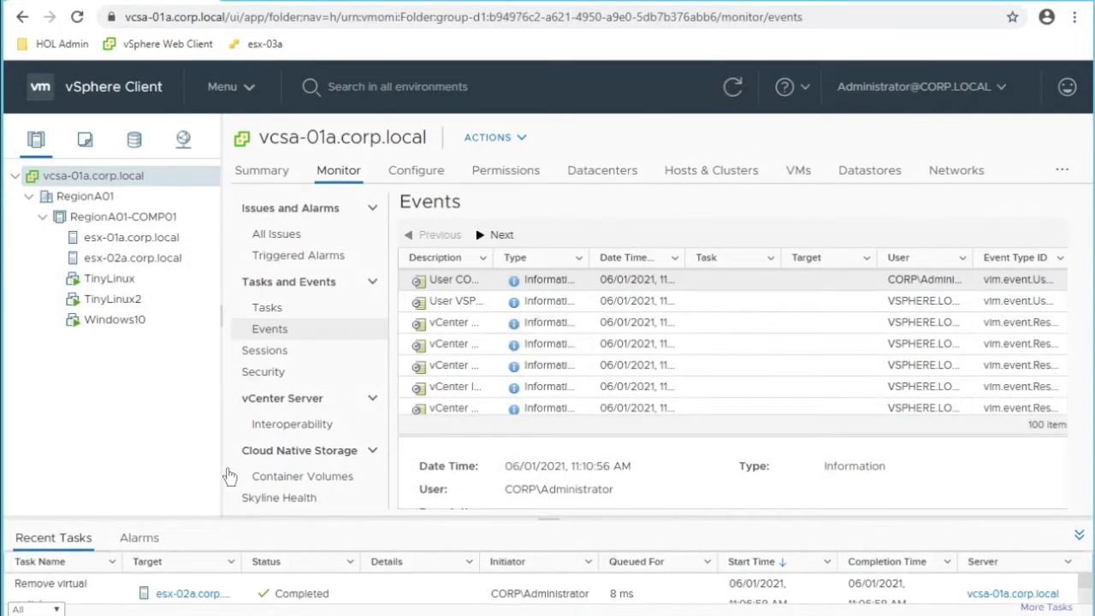
pyautogui.click(136, 259)
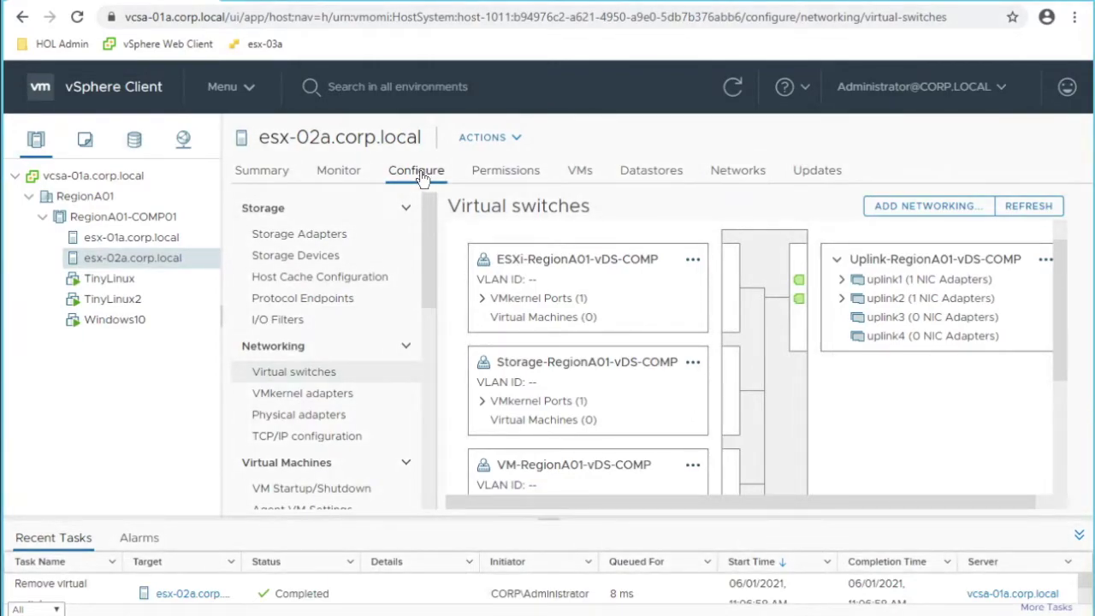
pyautogui.click(295, 378)
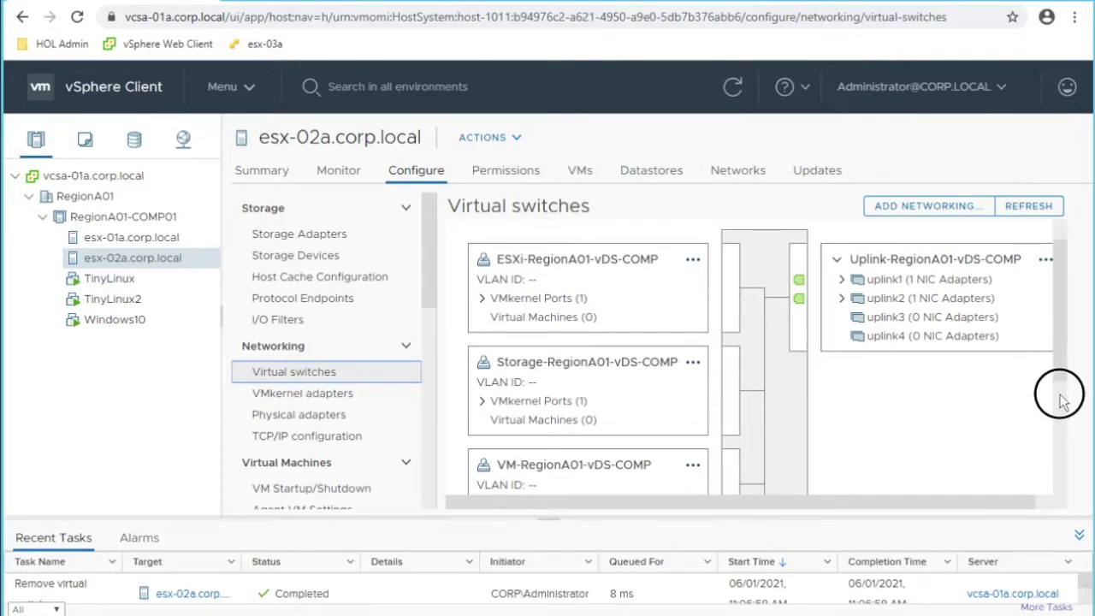
pyautogui.click(1061, 494)
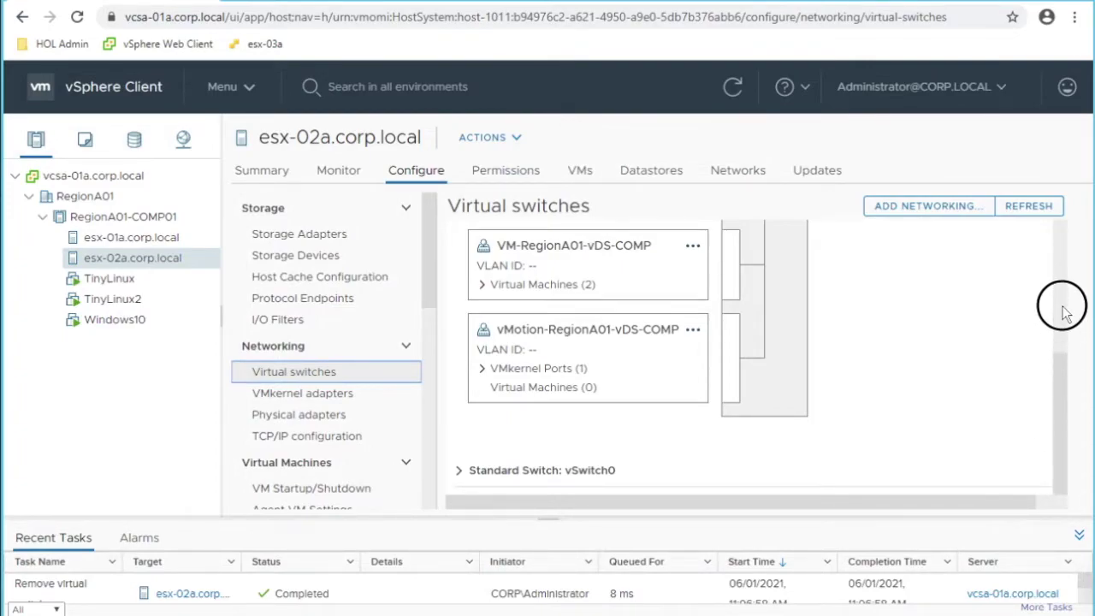
pyautogui.click(1059, 240)
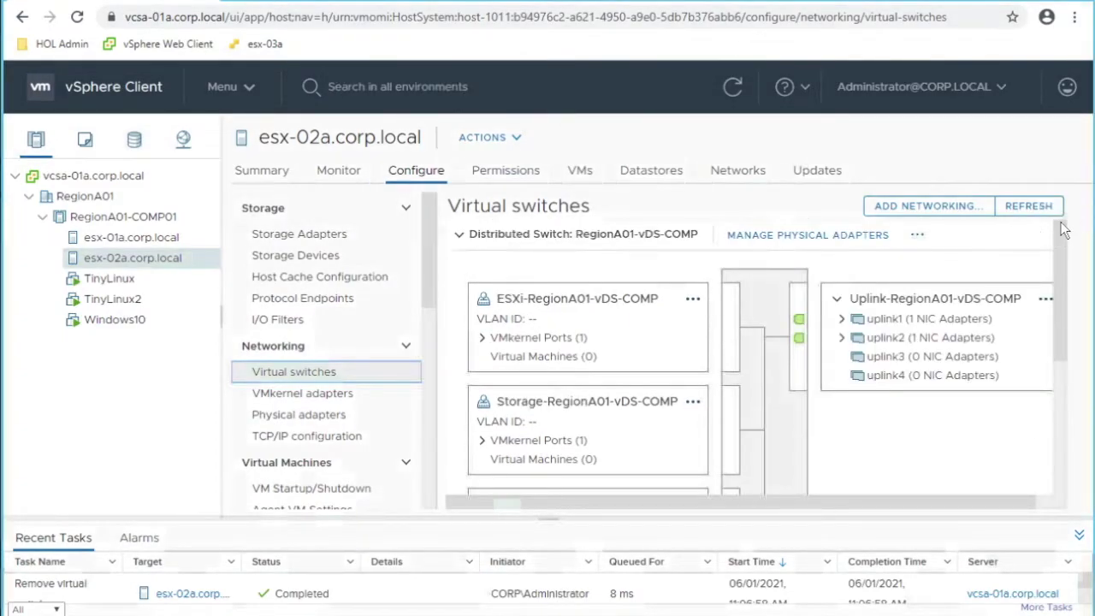
# Begin adding networking to the host as a VMkernel Network Adapter on a new standard switch with an MTU of 1500.
pyautogui.click(928, 206)
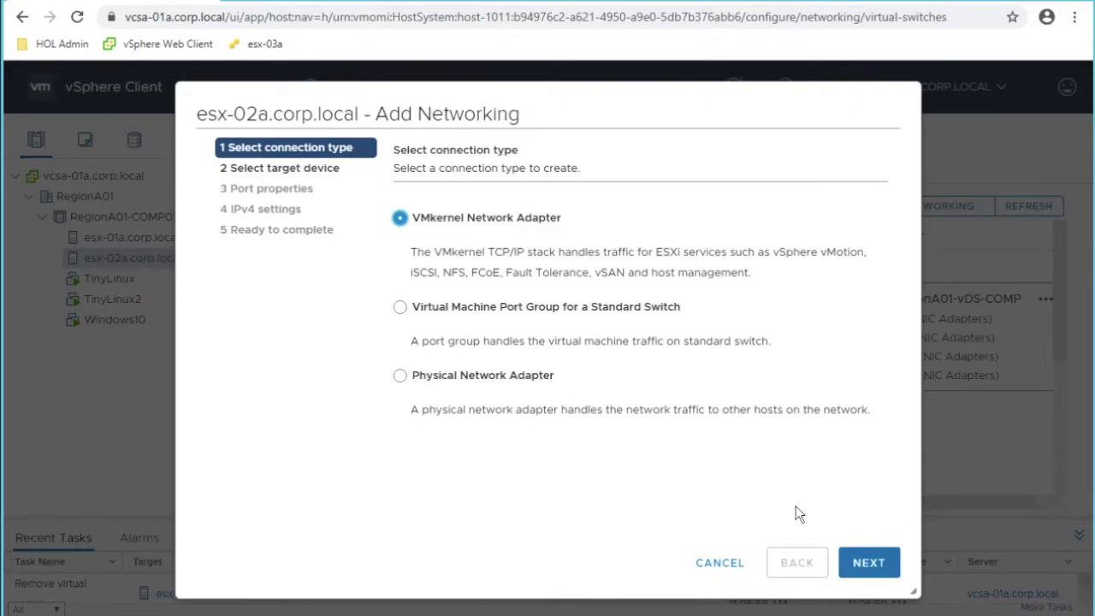
pyautogui.click(868, 563)
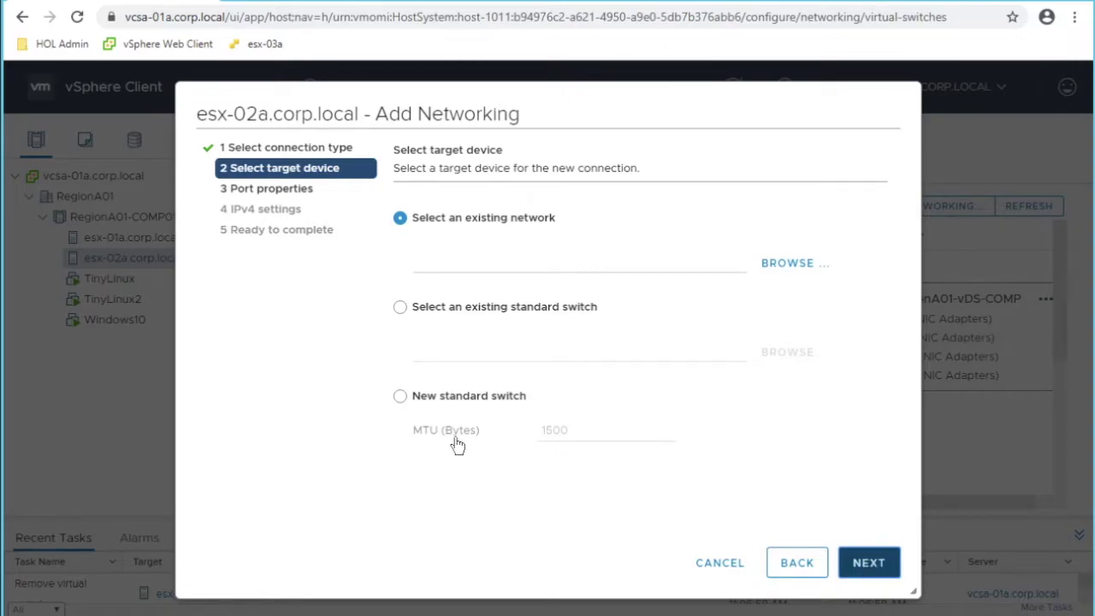
pyautogui.click(402, 398)
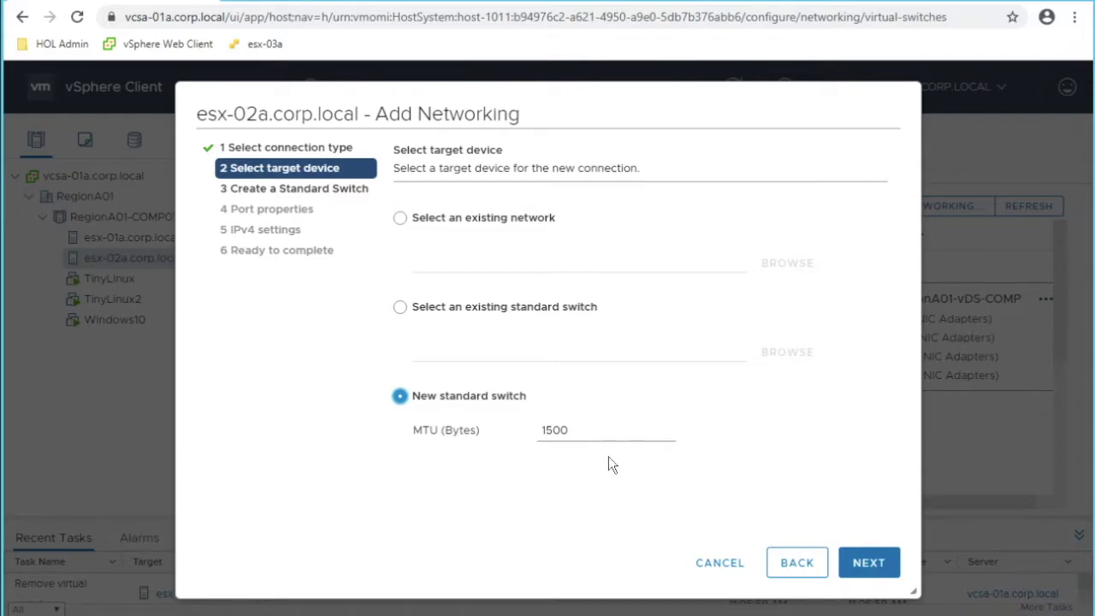
pyautogui.click(868, 562)
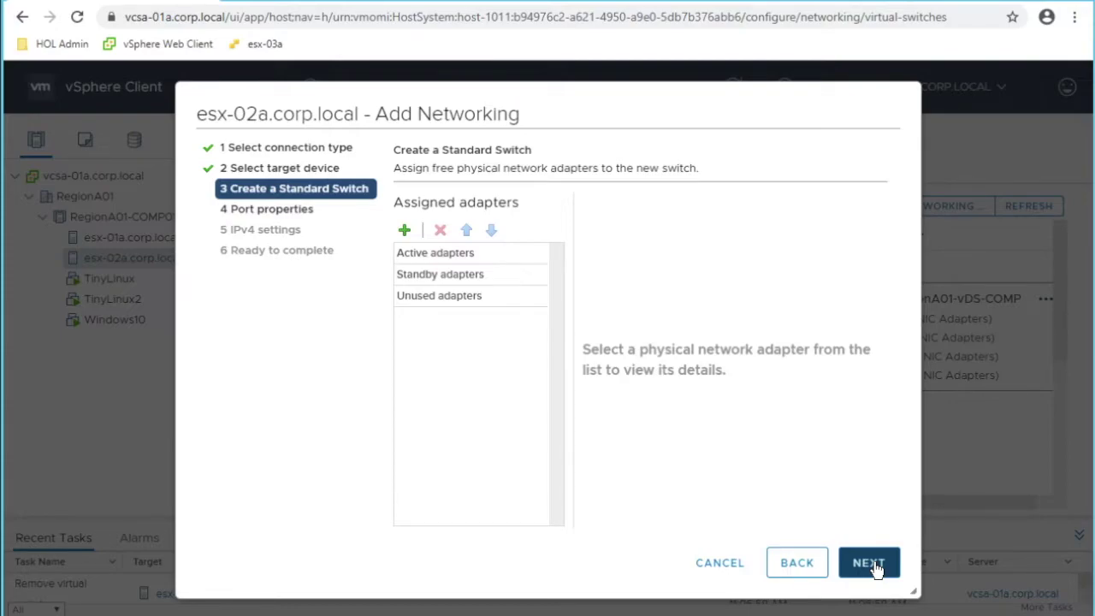
# Assign physical adapter vmnic3 to the new standard switch as an active adapter and proceed to the port properties.
pyautogui.click(466, 254)
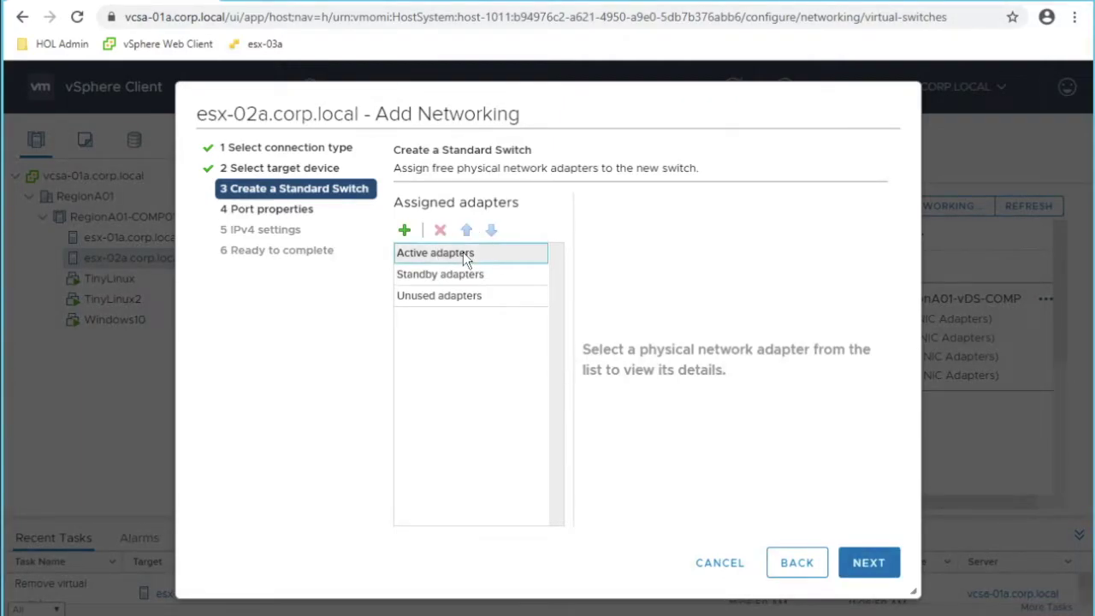
pyautogui.click(405, 231)
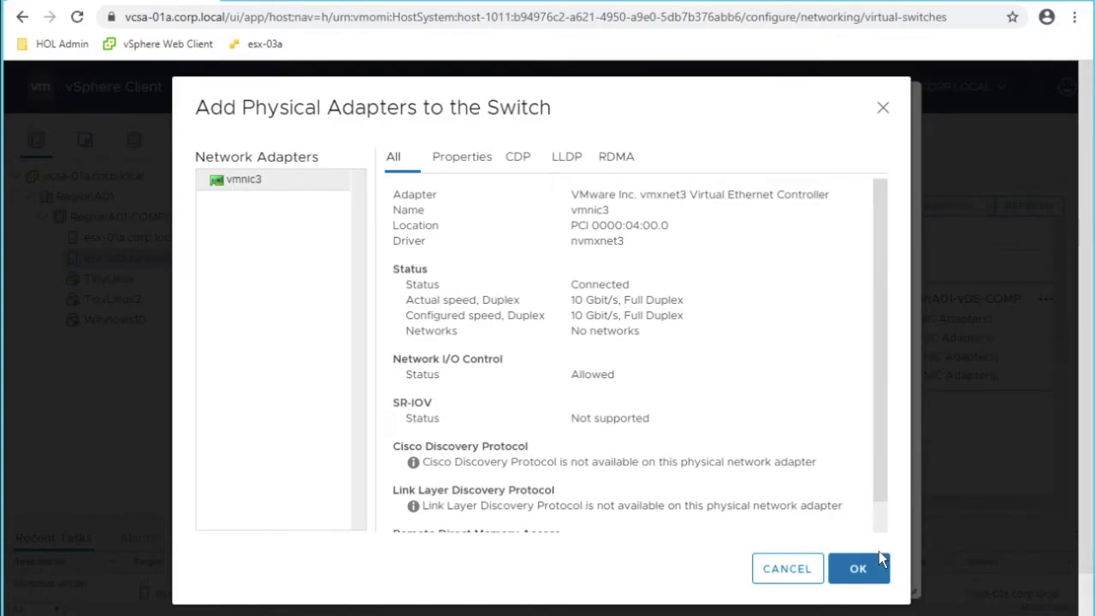
pyautogui.click(859, 570)
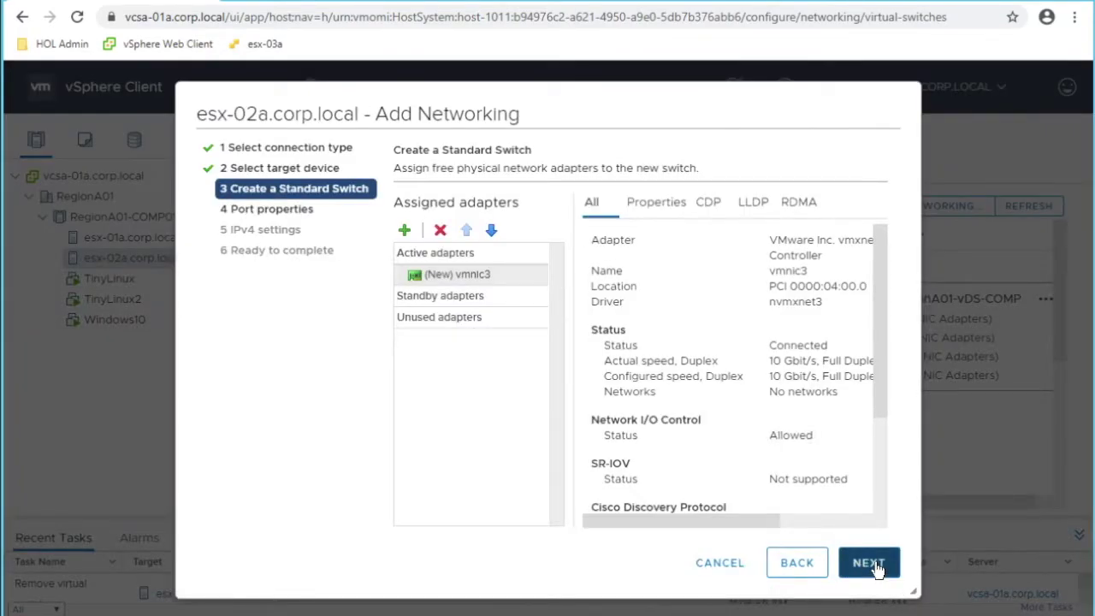
pyautogui.click(869, 563)
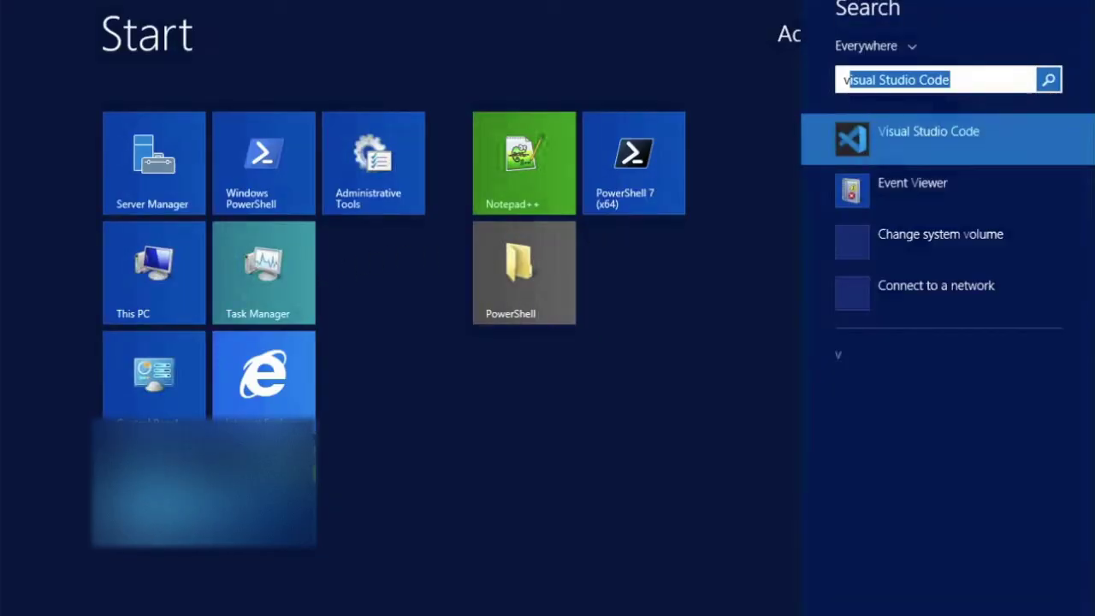
pyautogui.press('Return')
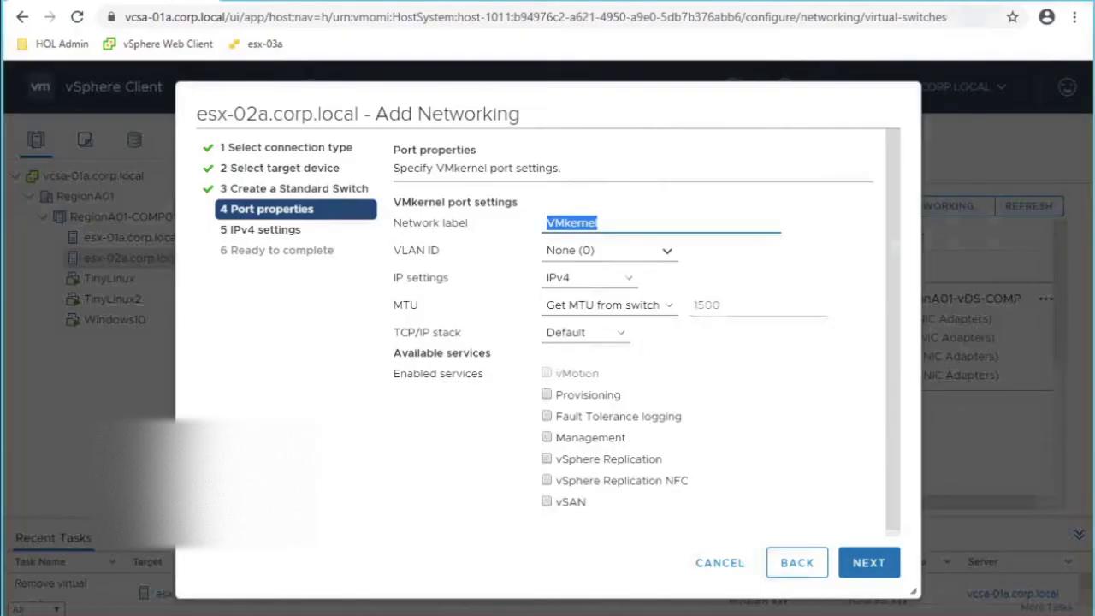
# Set the network label of the VMkernel port to vMotion.
pyautogui.click(600, 221)
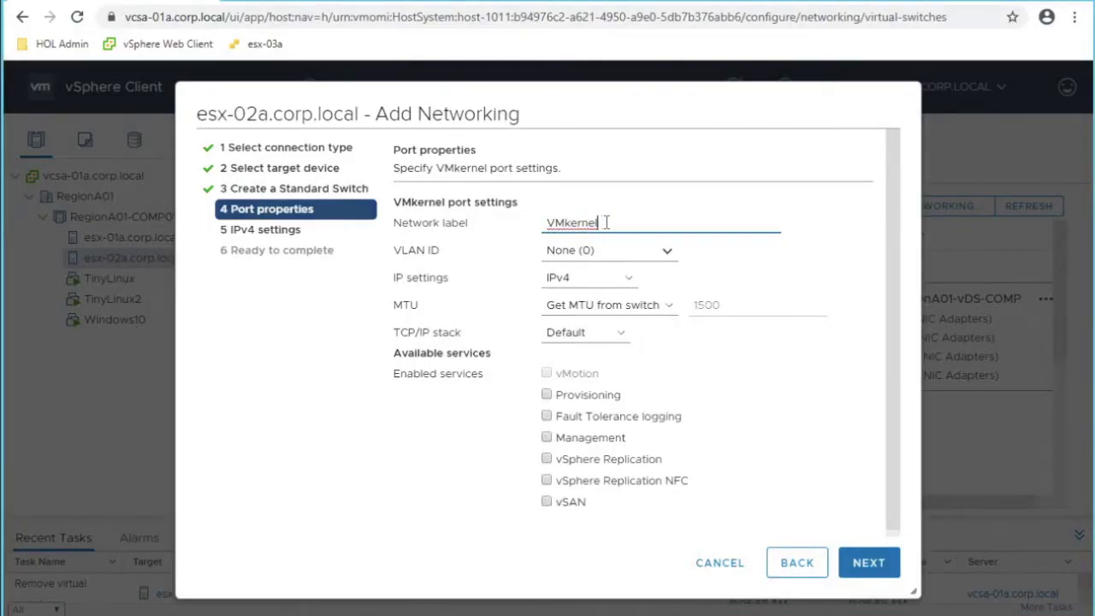
pyautogui.press('BackSpace')
pyautogui.press('BackSpace')
pyautogui.press('BackSpace')
pyautogui.press('BackSpace')
pyautogui.press('BackSpace')
pyautogui.press('BackSpace')
pyautogui.press('BackSpace')
pyautogui.press('BackSpace')
pyautogui.write('vMotion')
# Change the VMkernel port's MTU setting to Custom, keeping the value of 1500.
pyautogui.click(672, 314)
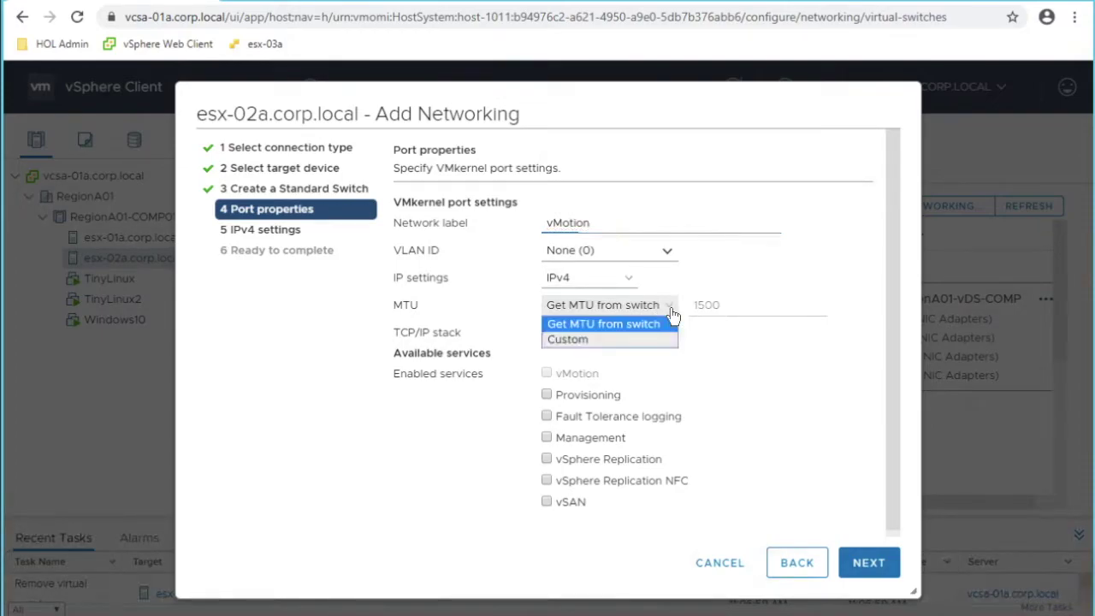
pyautogui.click(636, 342)
pyautogui.click(758, 308)
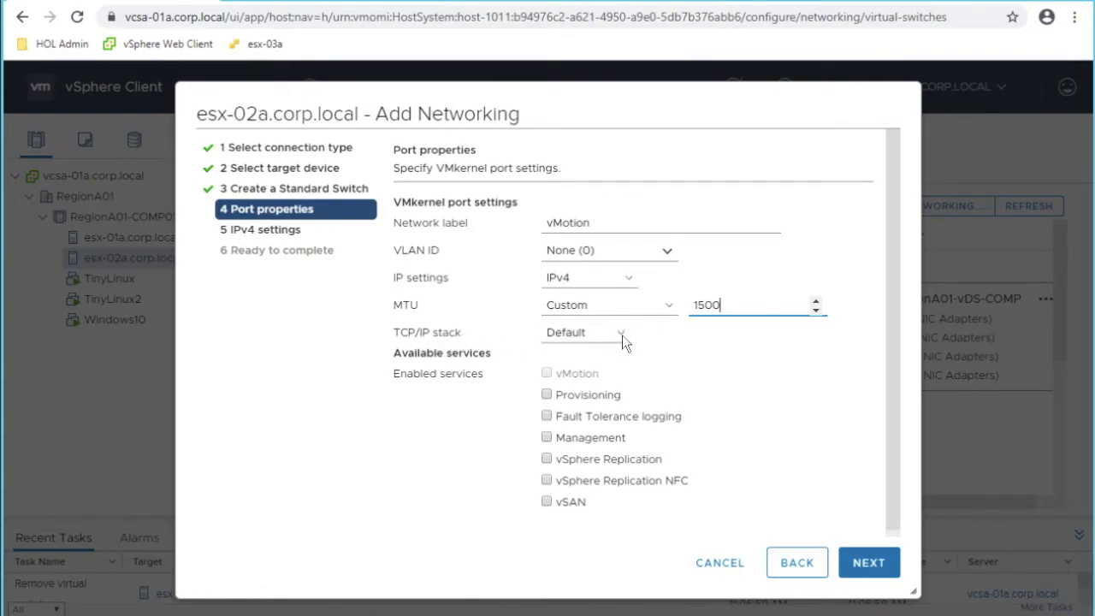
# Try the Provisioning TCP/IP stack for the VMkernel port, and set the stack to vMotion instead.
pyautogui.click(622, 336)
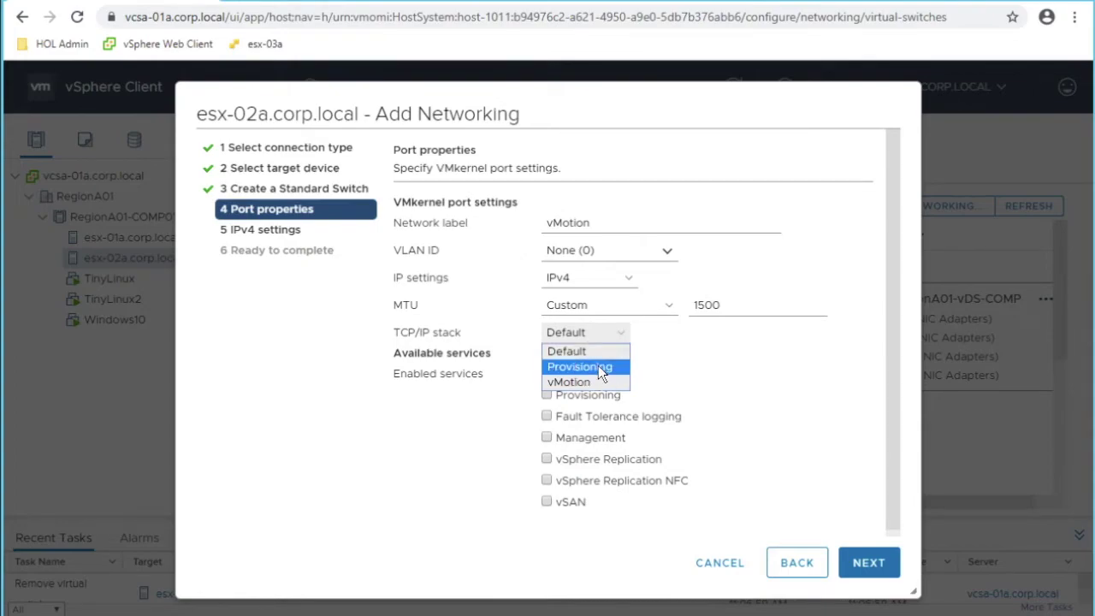
pyautogui.click(598, 366)
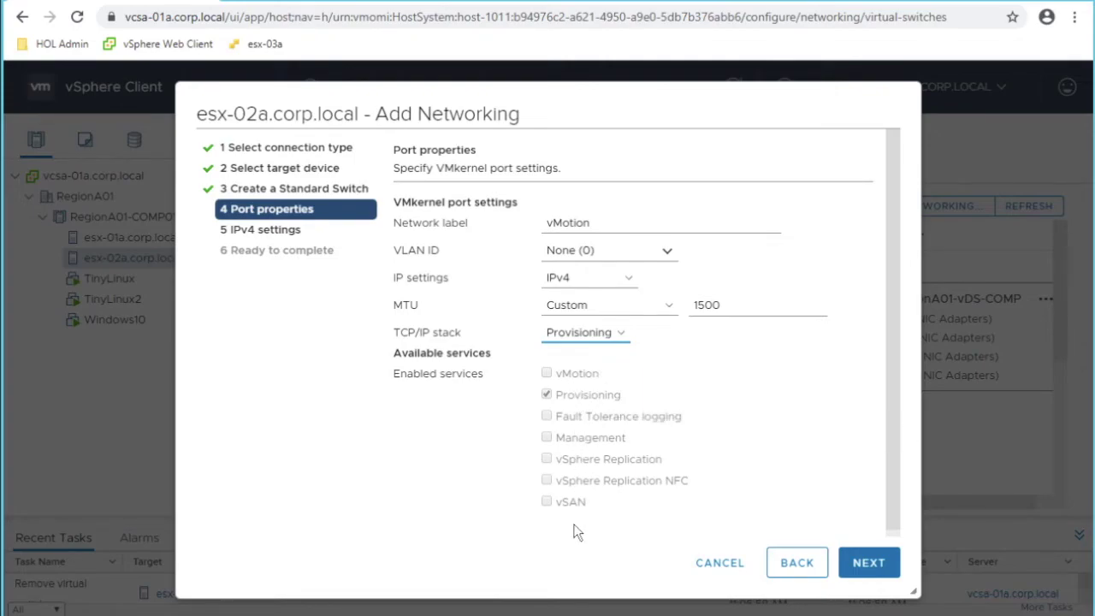
pyautogui.click(623, 338)
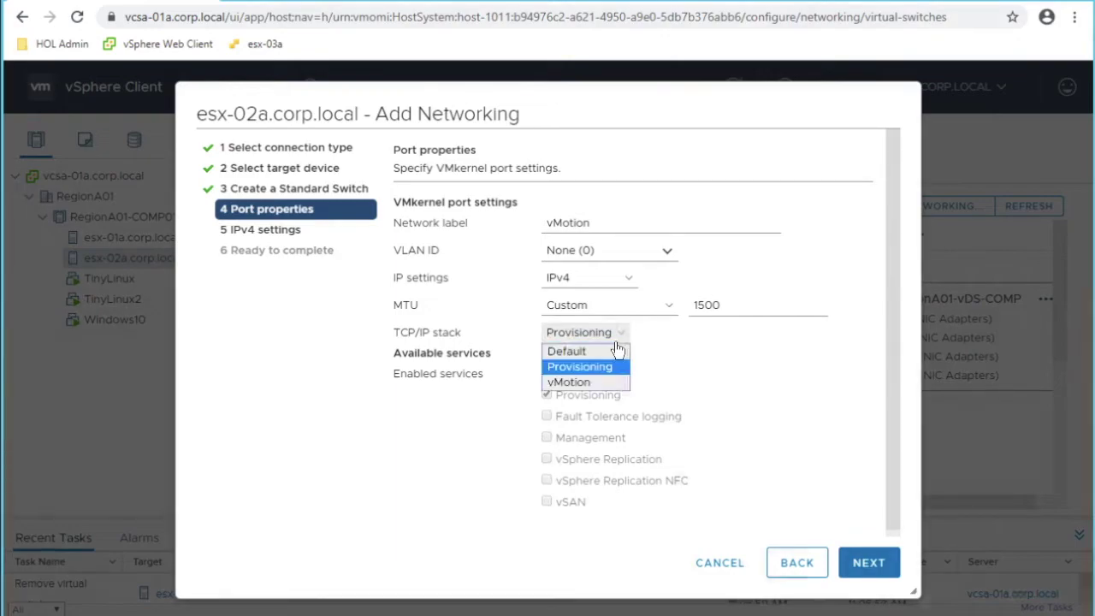
pyautogui.click(589, 381)
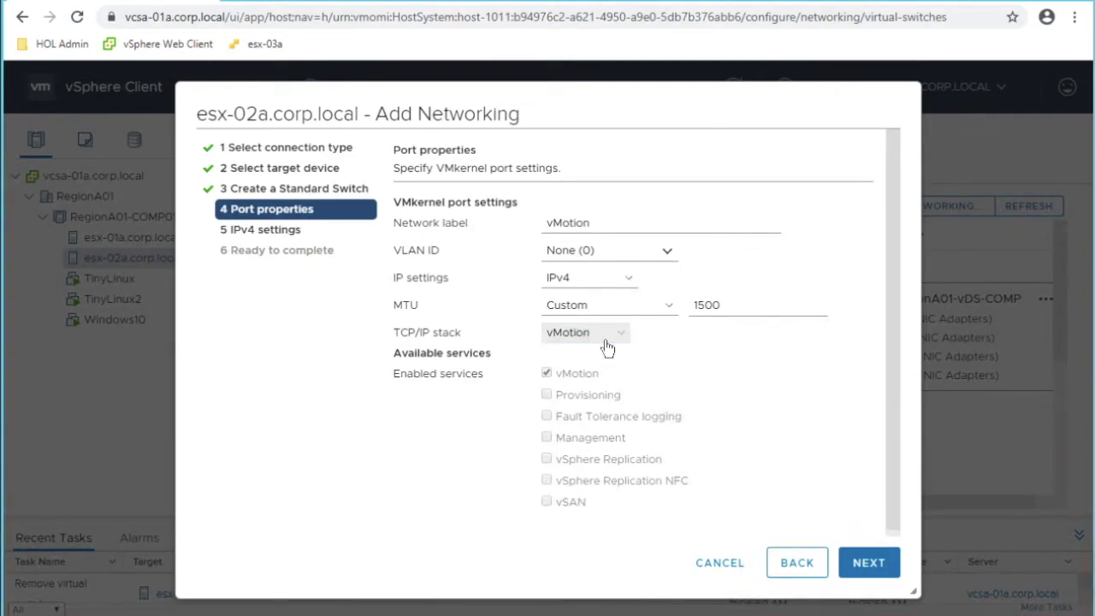
# Keep the IPv4 settings obtained automatically and finish creating the vMotion VMkernel adapter with its new switch.
pyautogui.click(868, 562)
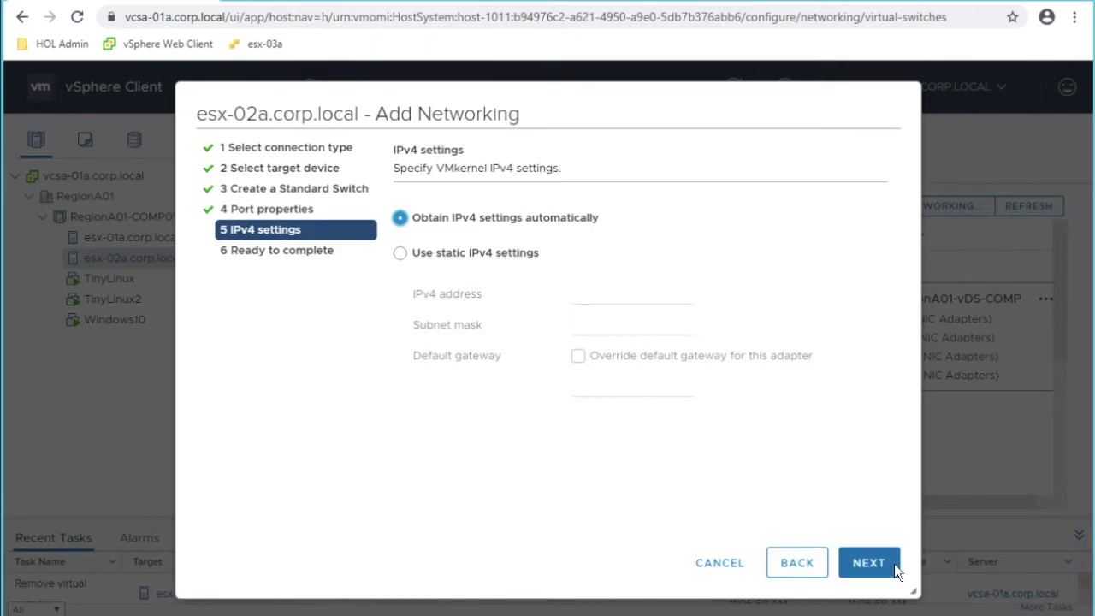
pyautogui.click(870, 567)
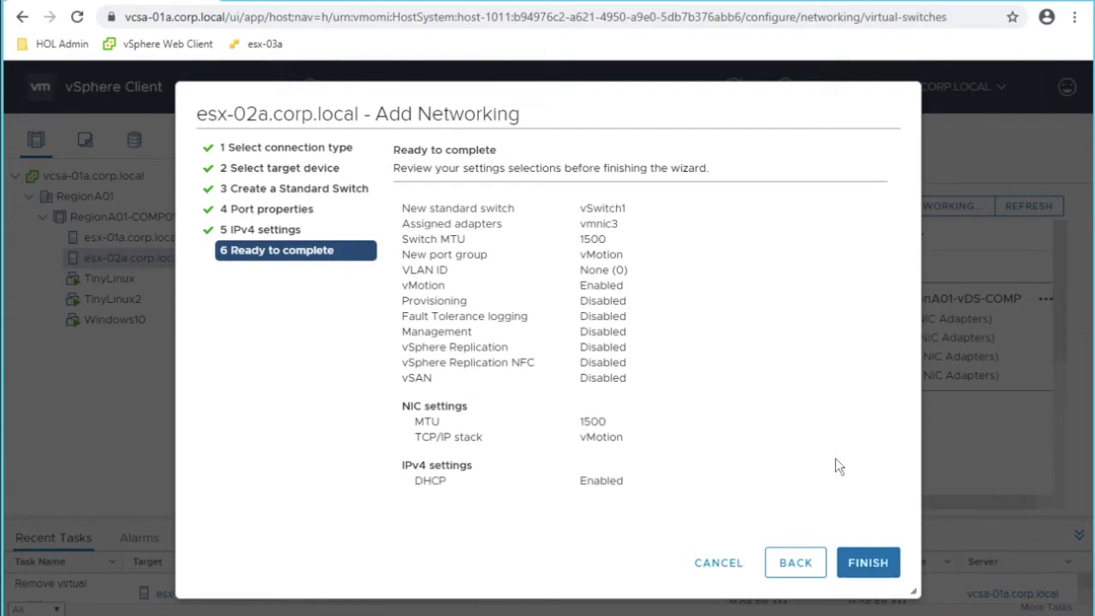
pyautogui.click(870, 564)
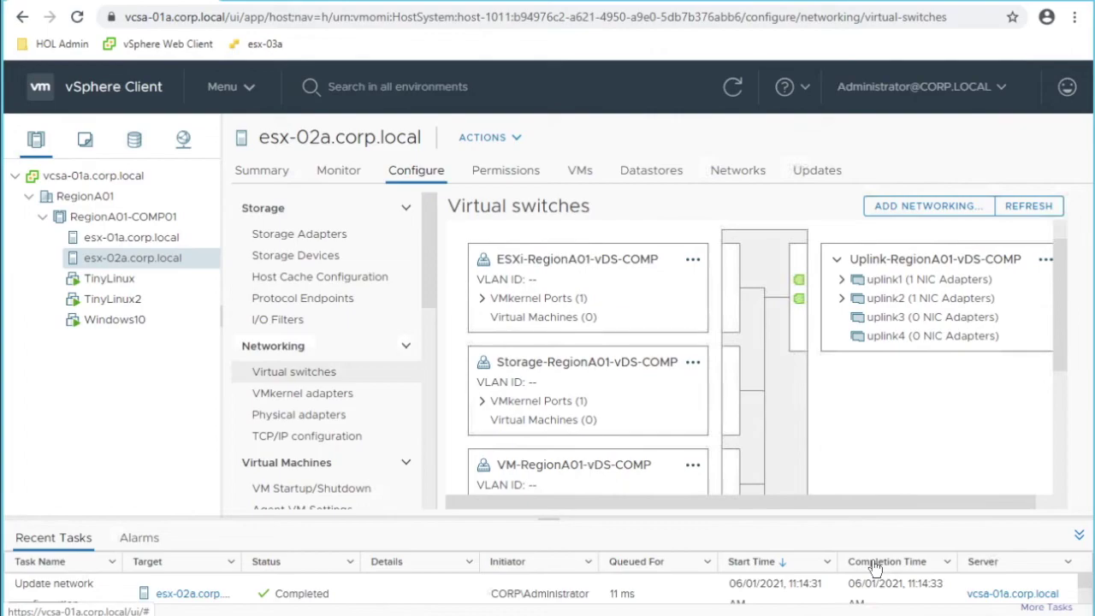
# Expand standard switch vSwitch1 in the host's virtual switches to examine its port group and physical adapter.
pyautogui.click(1059, 323)
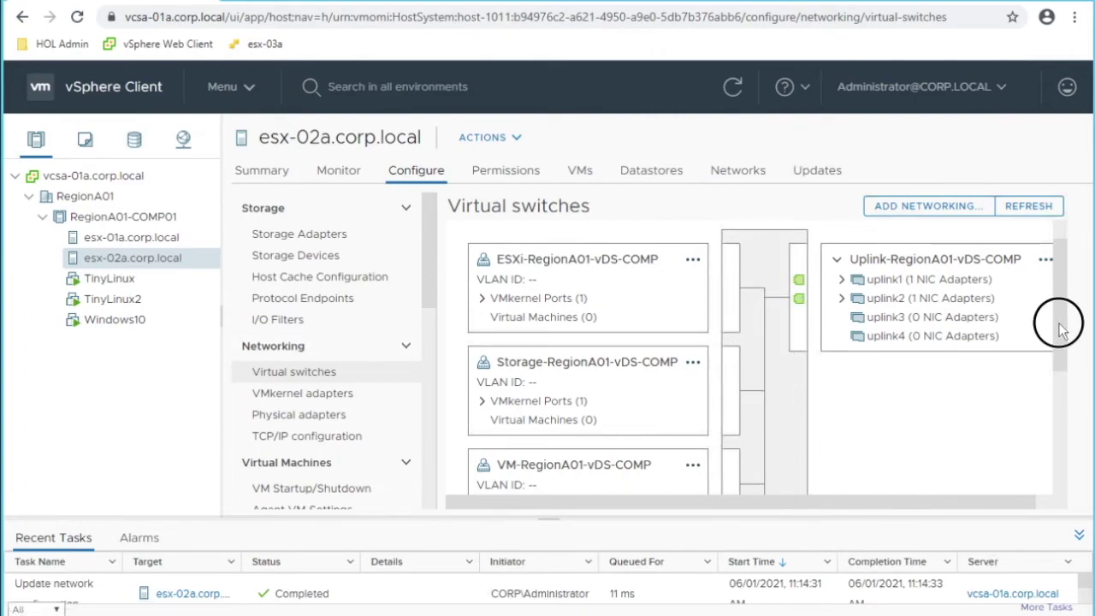
pyautogui.moveTo(1059, 324); pyautogui.dragTo(1063, 488)
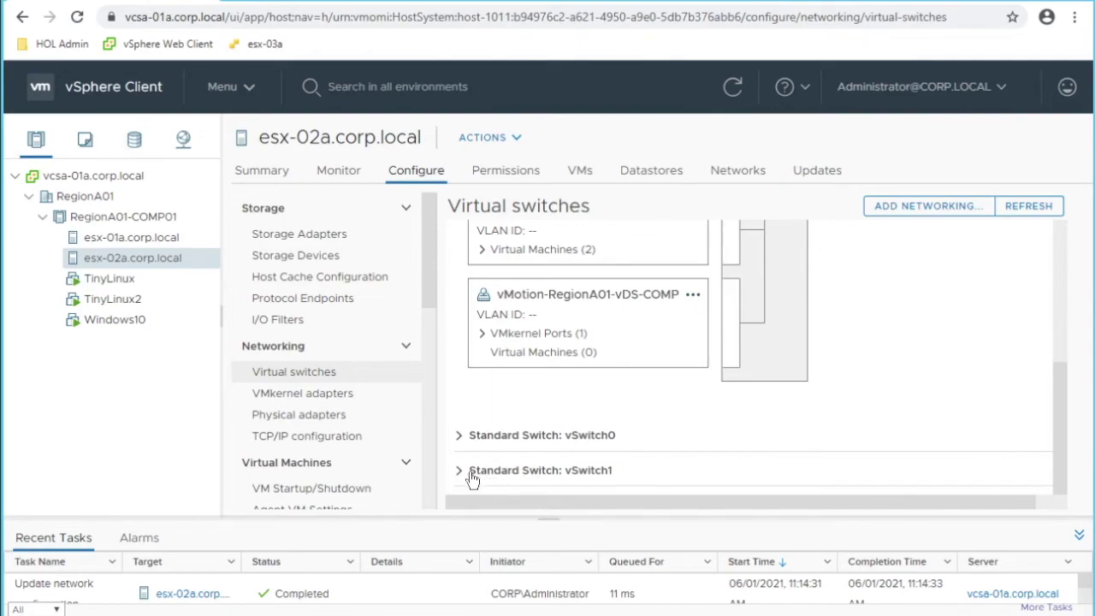
pyautogui.click(459, 473)
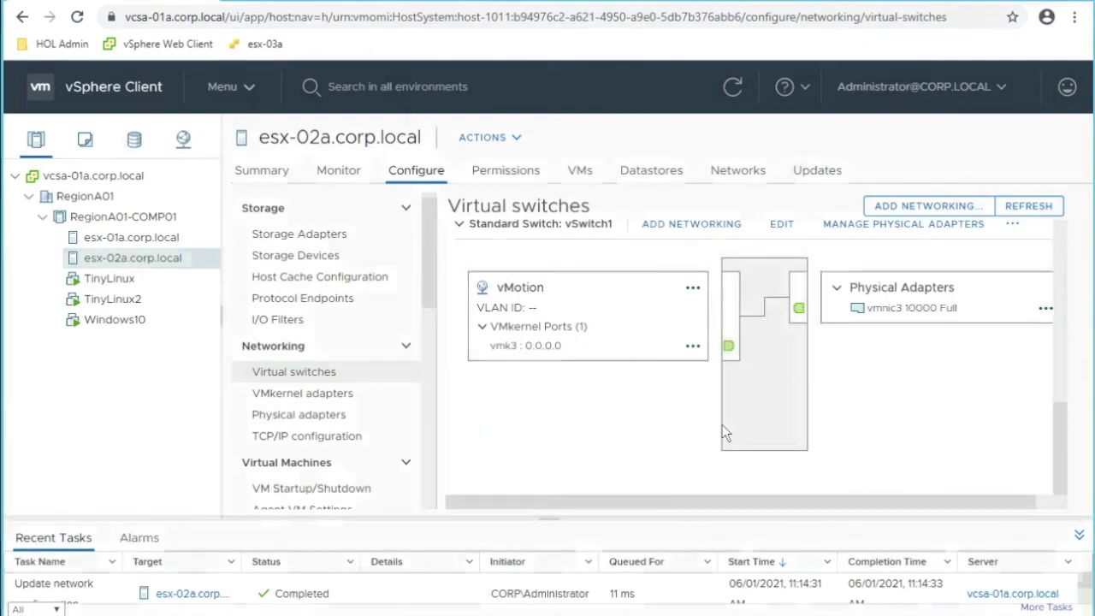